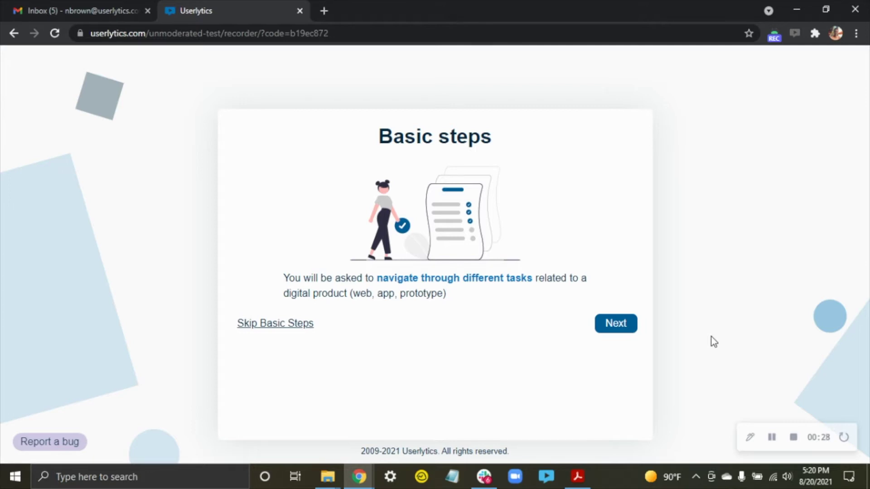
Advance through the Basic steps screens to the 'Let's test your configuration' page.
left_click(615, 324)
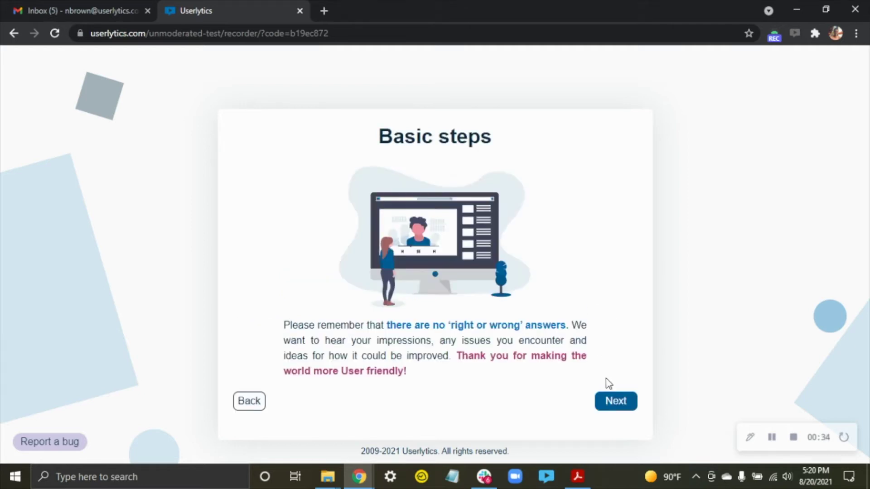
left_click(615, 401)
left_click(615, 358)
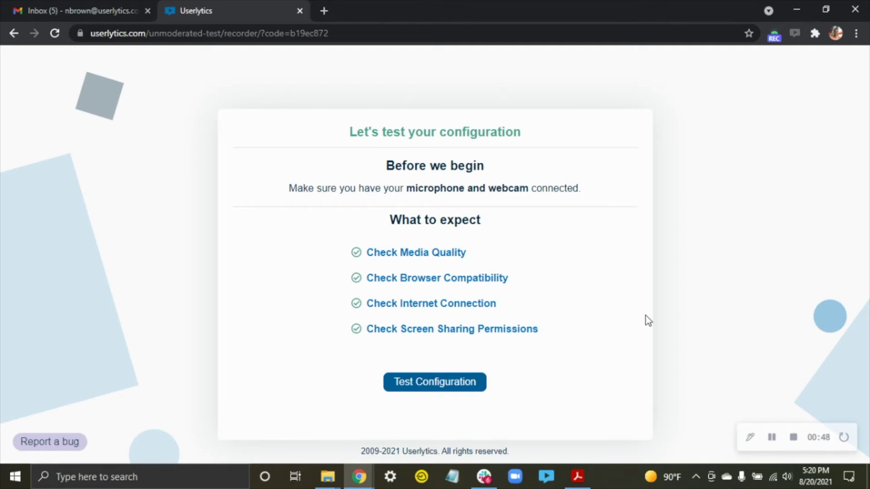
Start the pre-test and share the Entire Screen after browsing the Window and Chrome Tab options.
left_click(438, 389)
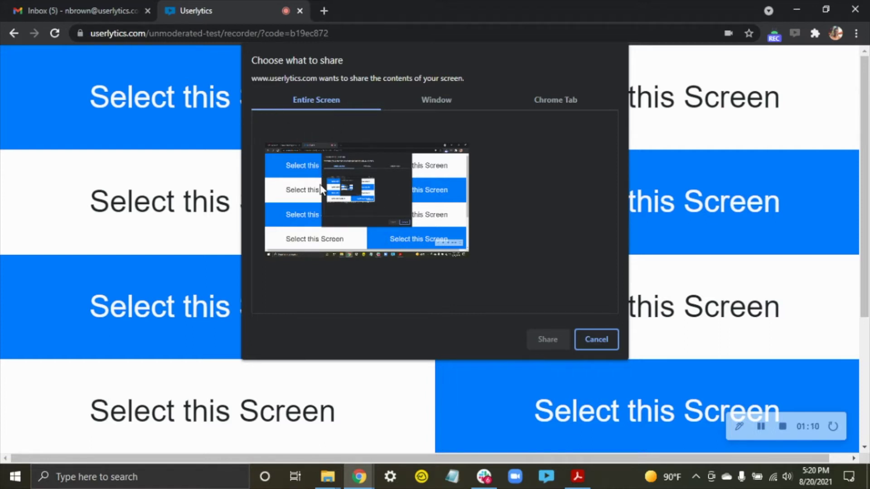
left_click(433, 104)
left_click(437, 143)
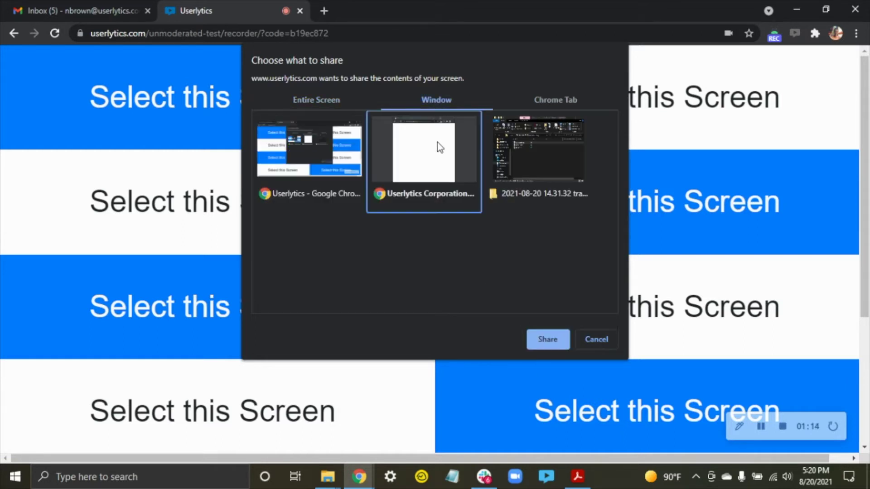
left_click(564, 104)
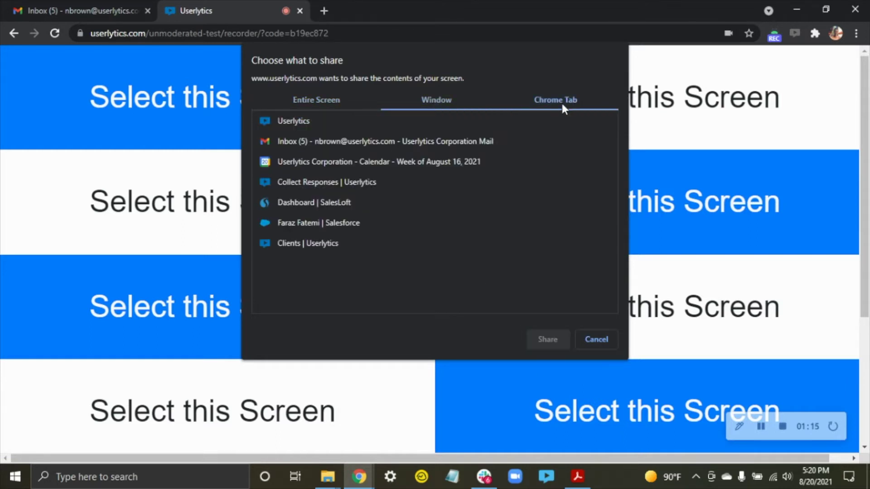
left_click(353, 184)
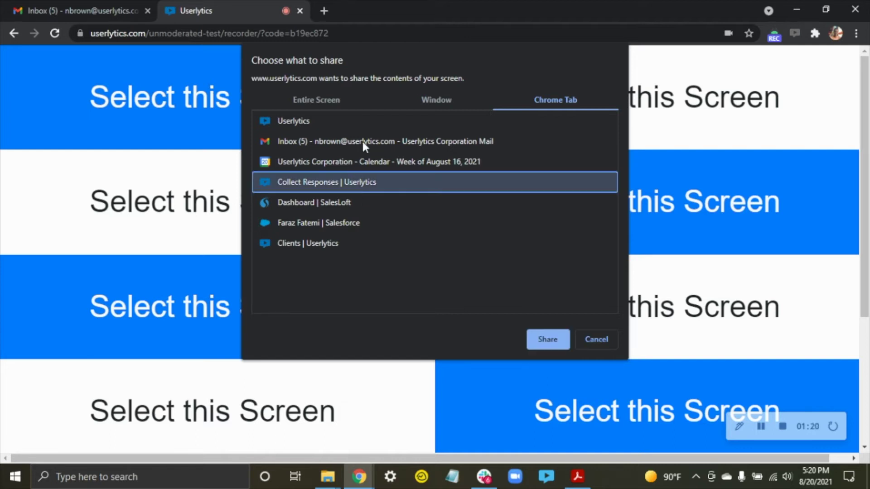
left_click(318, 100)
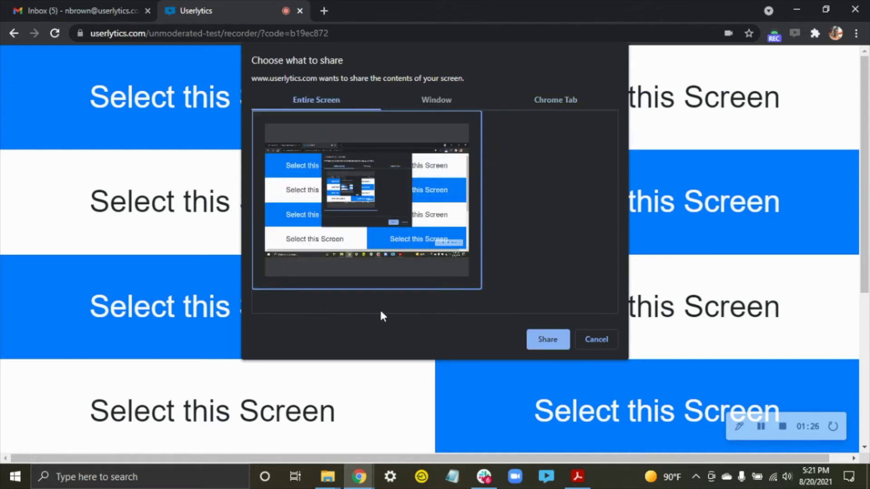
left_click(546, 341)
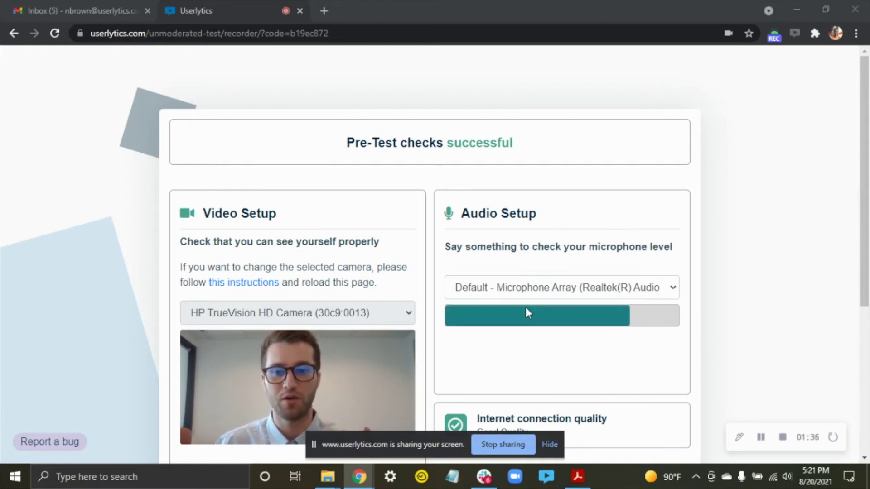
Scroll through the webcam, microphone, browser, connection and screen-sharing results, then back to the top.
scroll(508, 308, "down", 2)
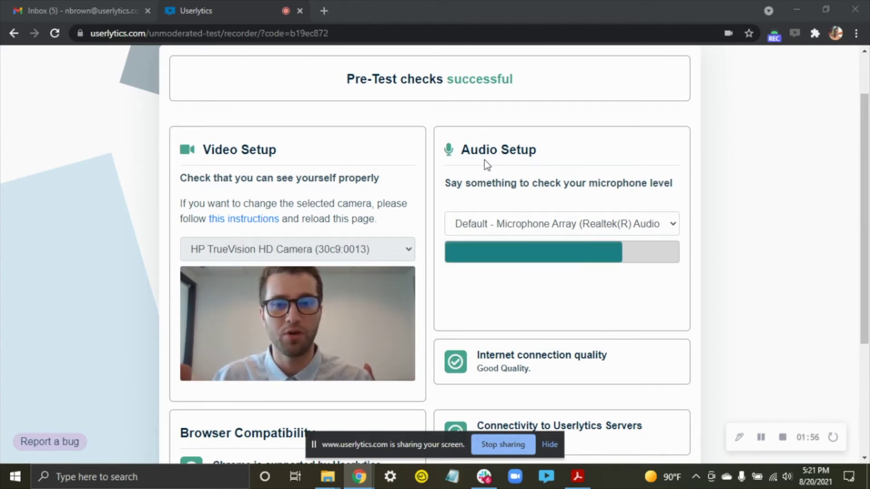
scroll(498, 165, "down", 3)
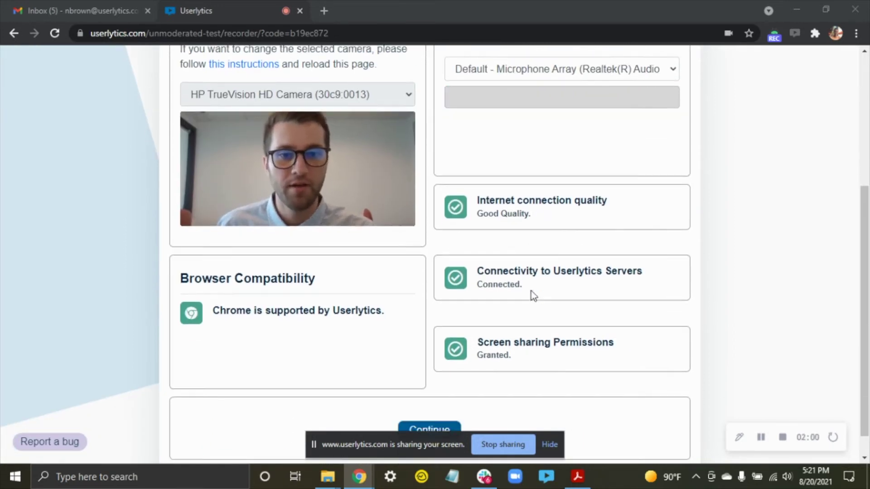
scroll(531, 290, "down", 1)
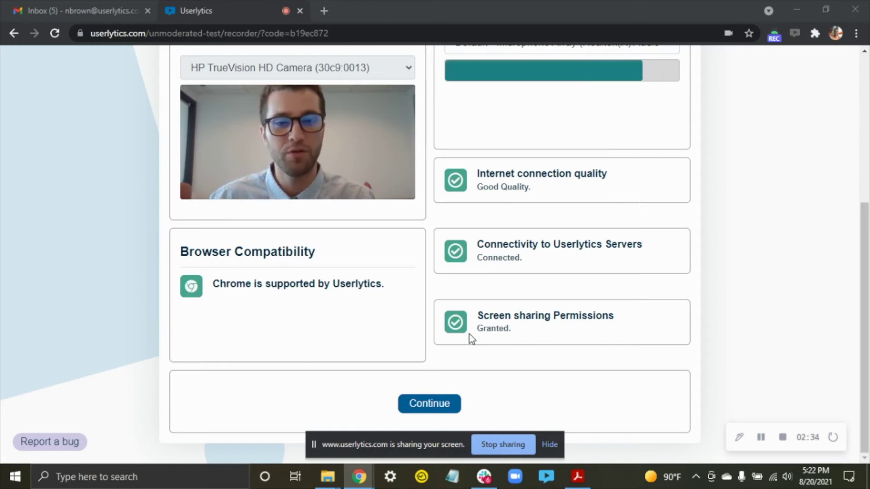
scroll(469, 335, "up", 4)
scroll(471, 338, "up", 1)
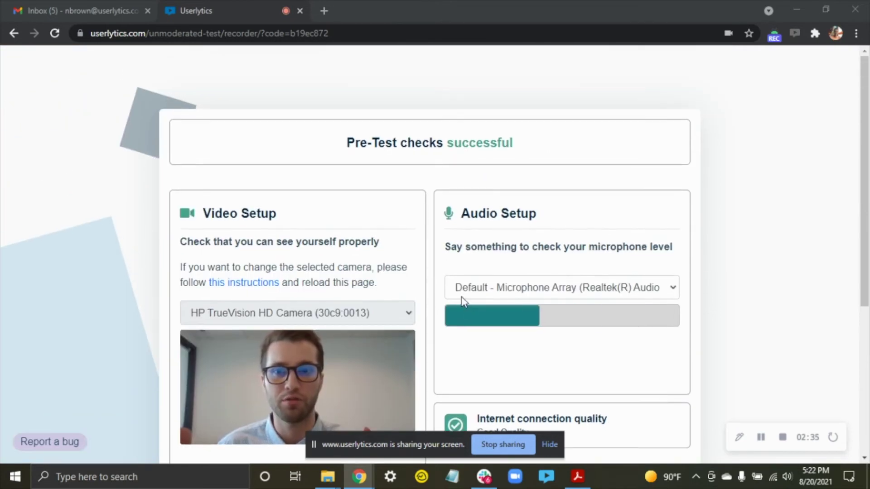
Check the address-bar camera/microphone permissions popup and open Manage in a new tab.
left_click(728, 32)
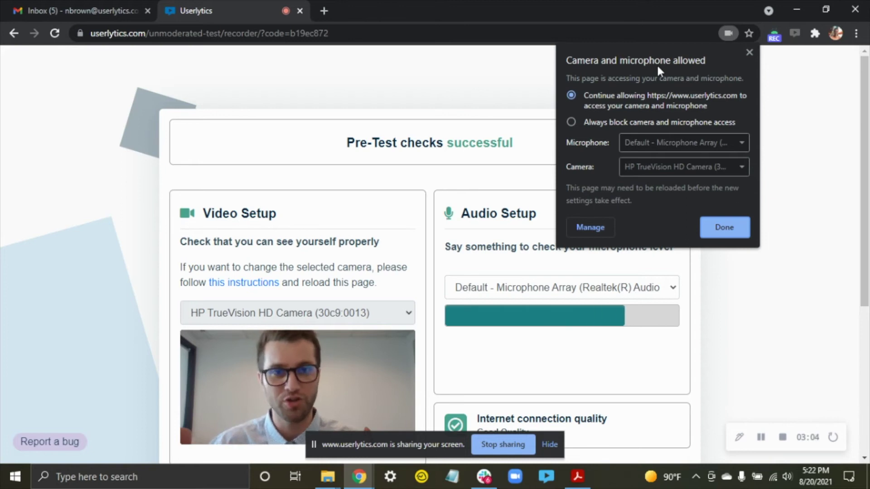
left_click(588, 228)
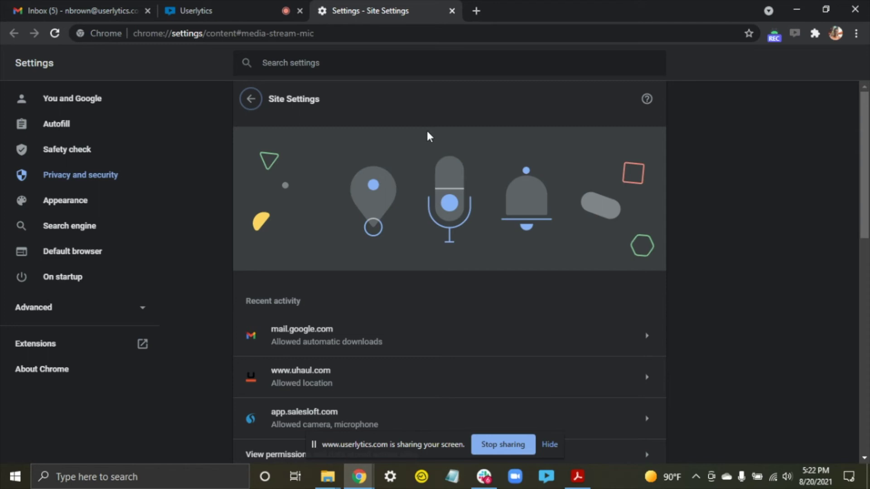
scroll(428, 136, "down", 5)
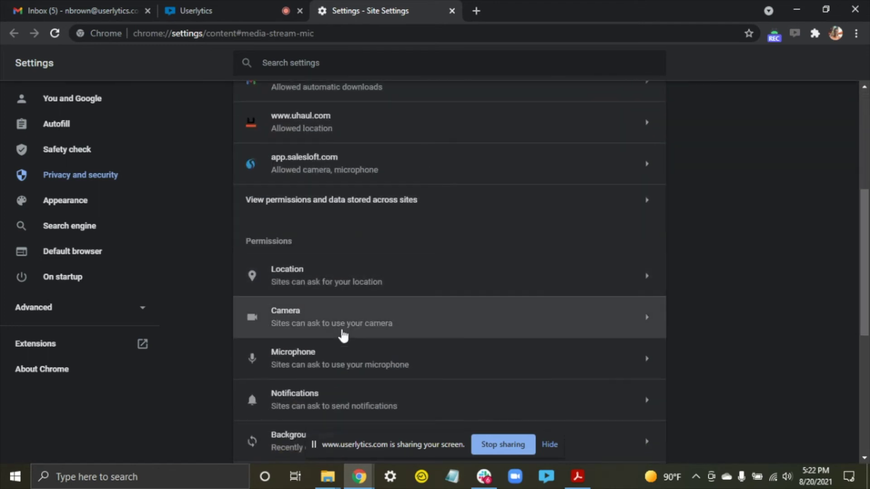
scroll(338, 334, "down", 2)
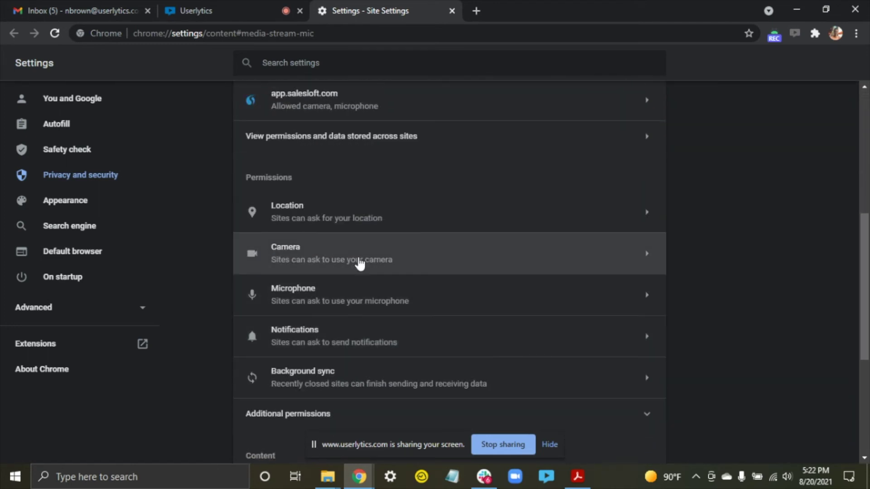
left_click(368, 299)
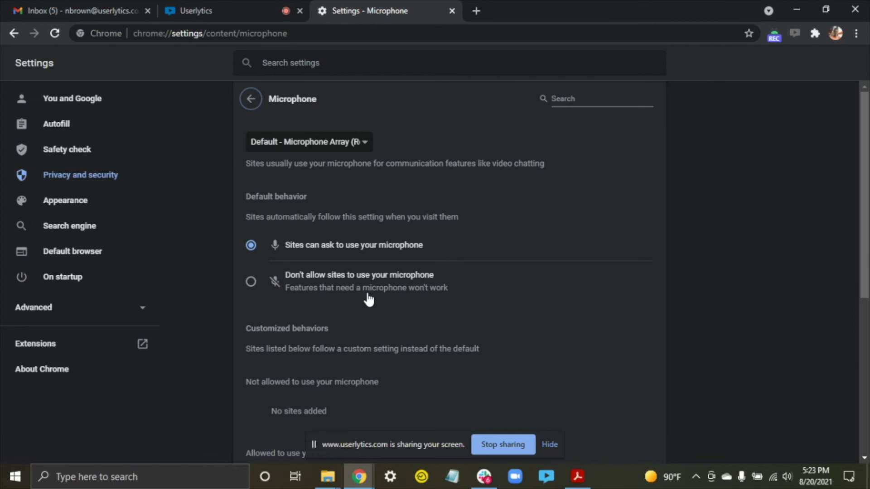
scroll(371, 285, "down", 6)
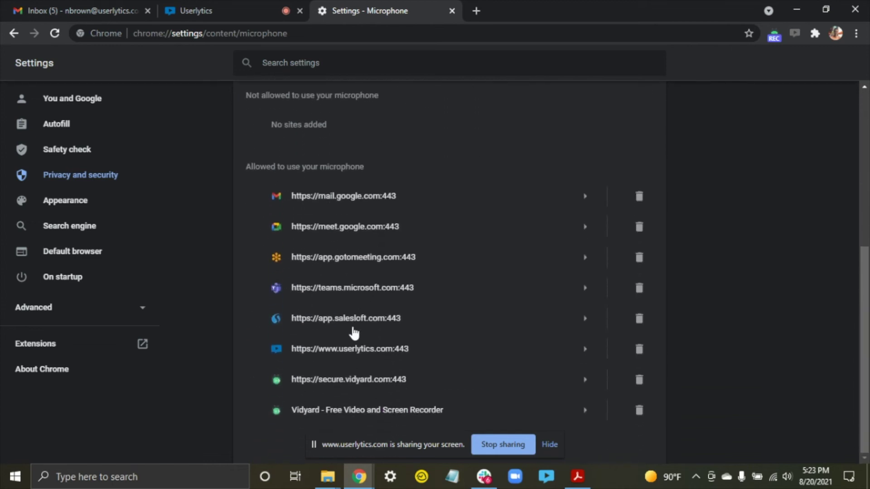
left_click(584, 350)
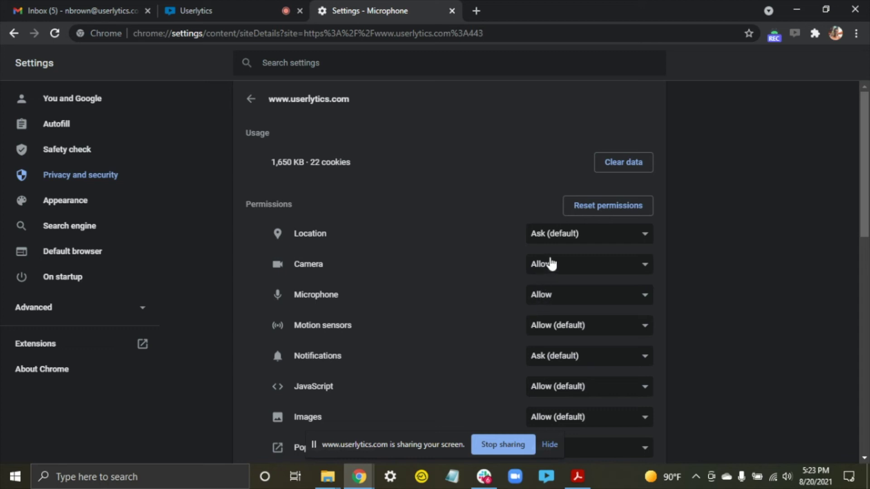
Confirm Camera and Microphone are set to Allow, then return to the Userlytics tab.
scroll(550, 263, "down", 2)
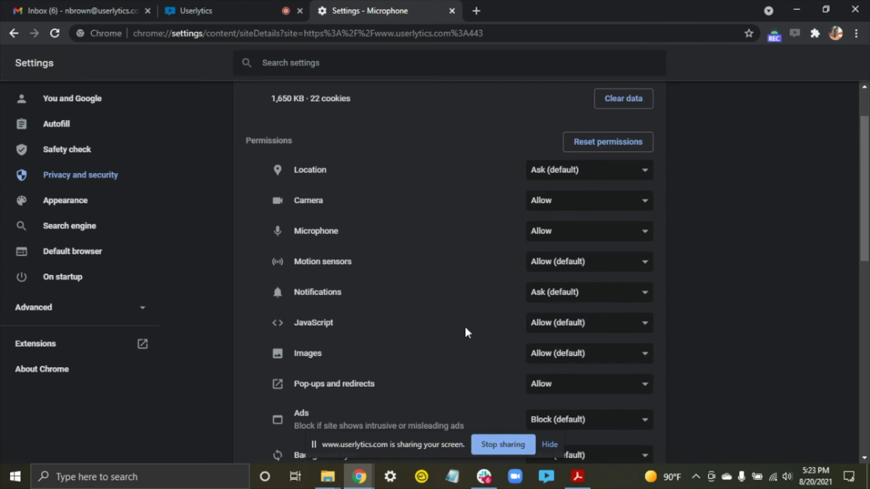
scroll(467, 333, "up", 2)
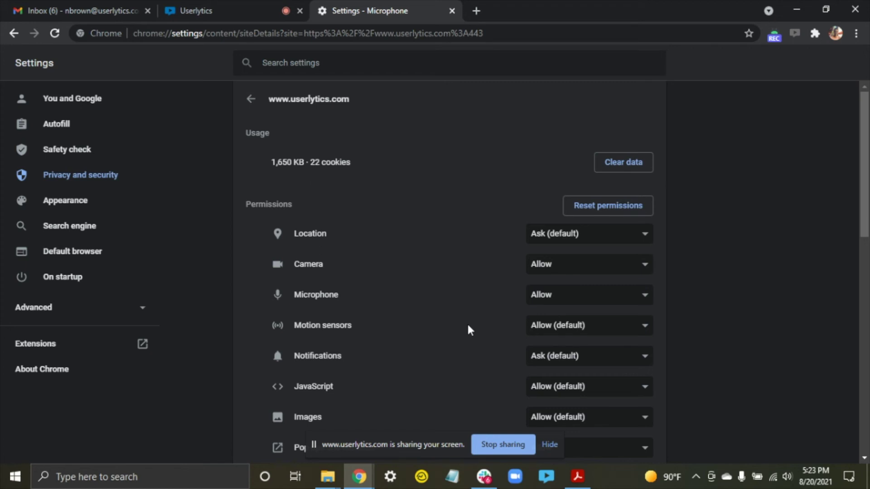
scroll(475, 316, "down", 10)
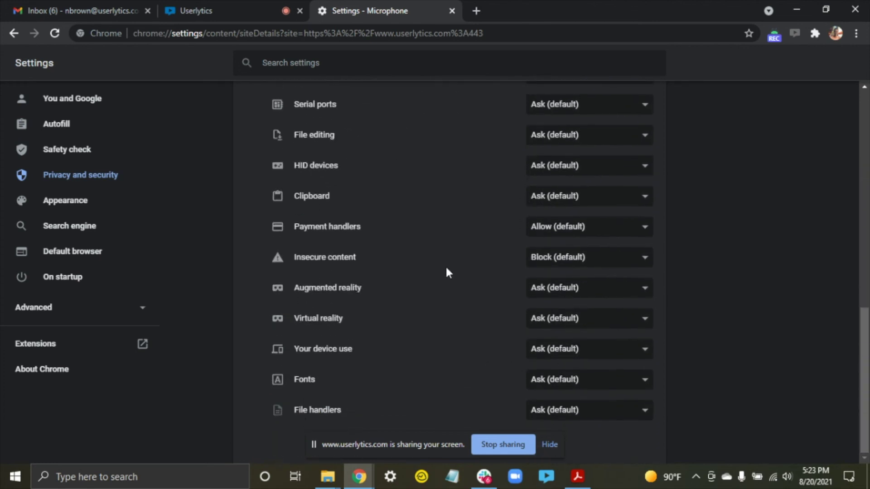
scroll(448, 272, "up", 10)
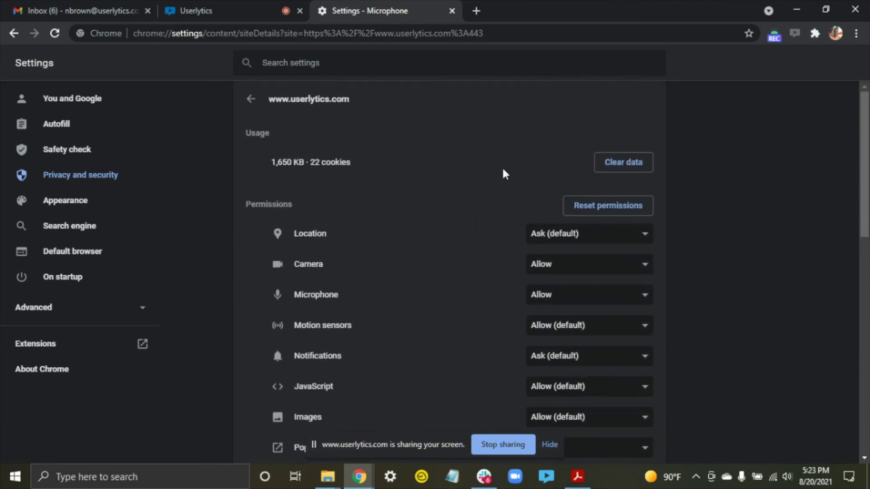
left_click(243, 7)
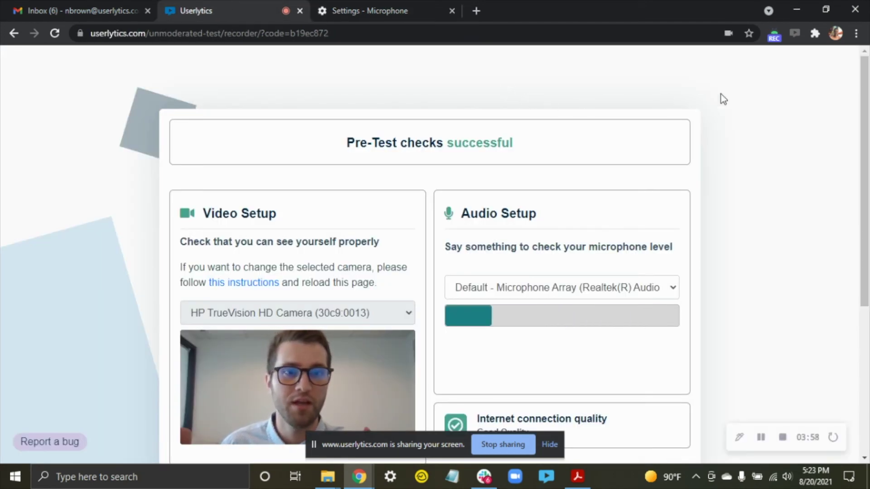
scroll(512, 228, "down", 3)
scroll(451, 200, "down", 3)
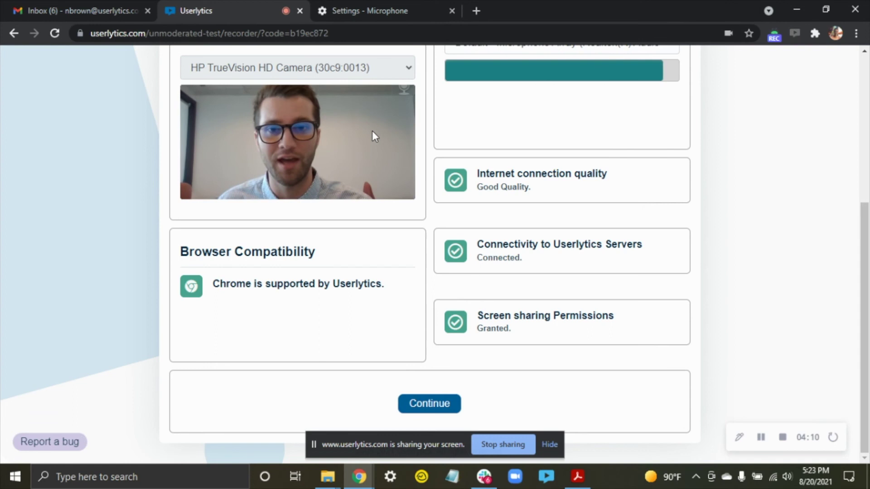
scroll(417, 149, "up", 1)
scroll(419, 163, "up", 3)
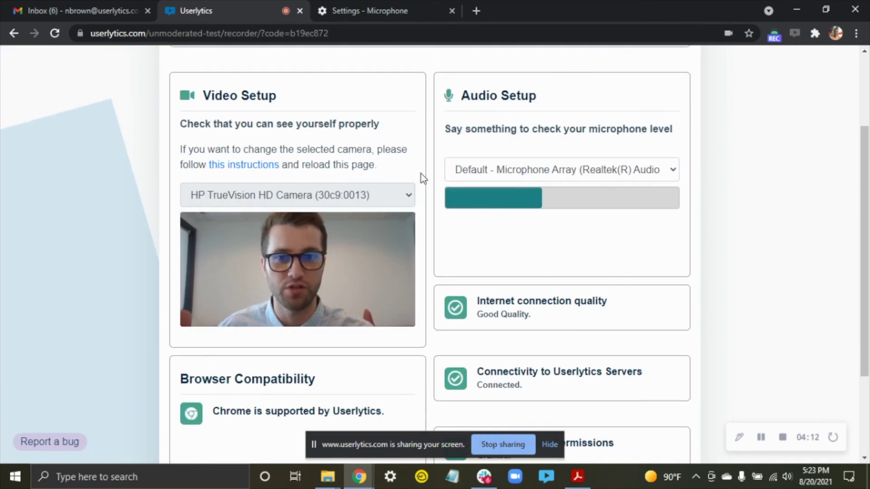
scroll(432, 188, "down", 3)
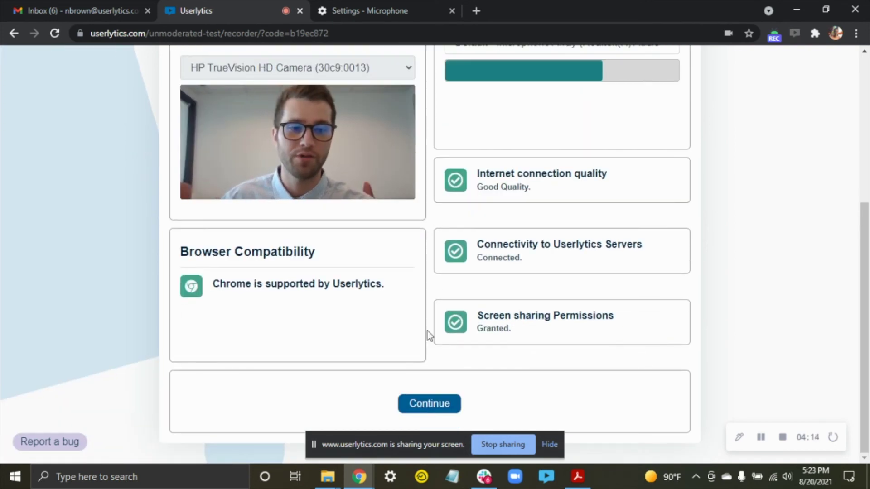